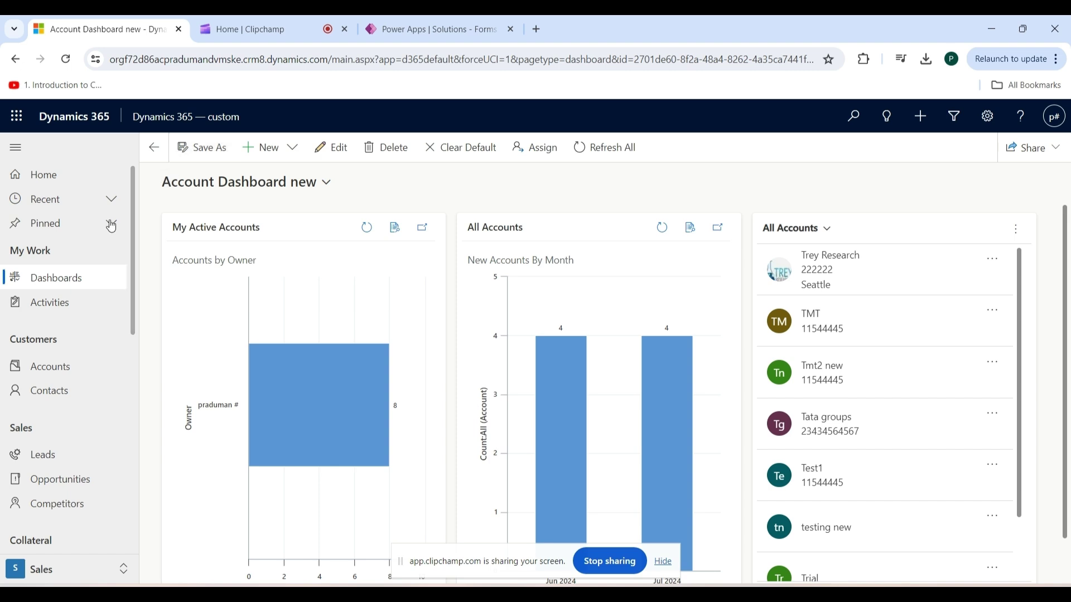
# Open the Available Reports list from Tools > Reports in the sitemap.
pyautogui.scroll(-6, 53, 373)
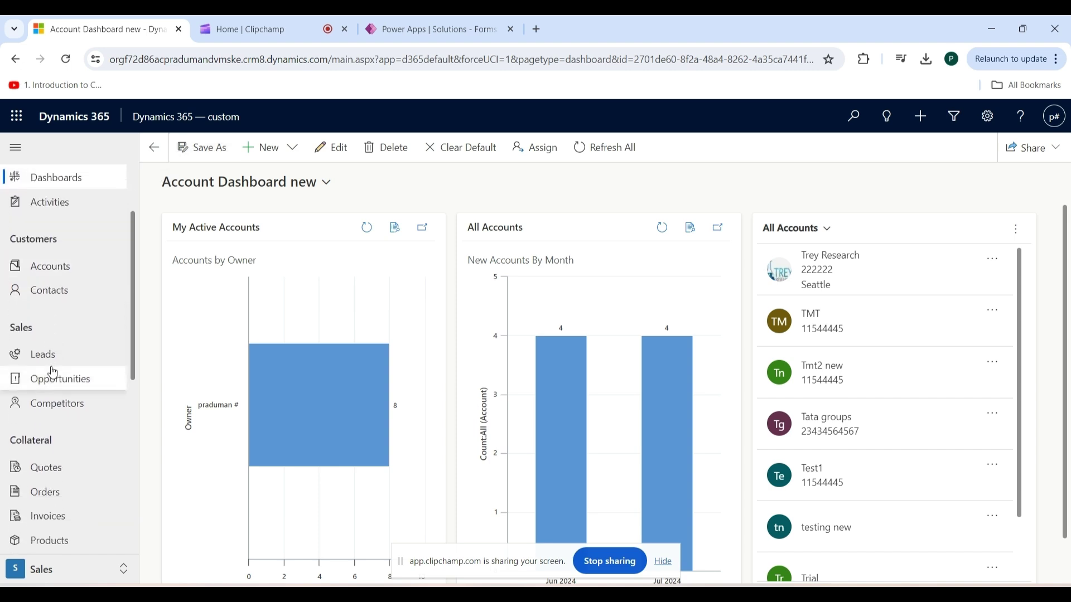
pyautogui.scroll(-3, 53, 372)
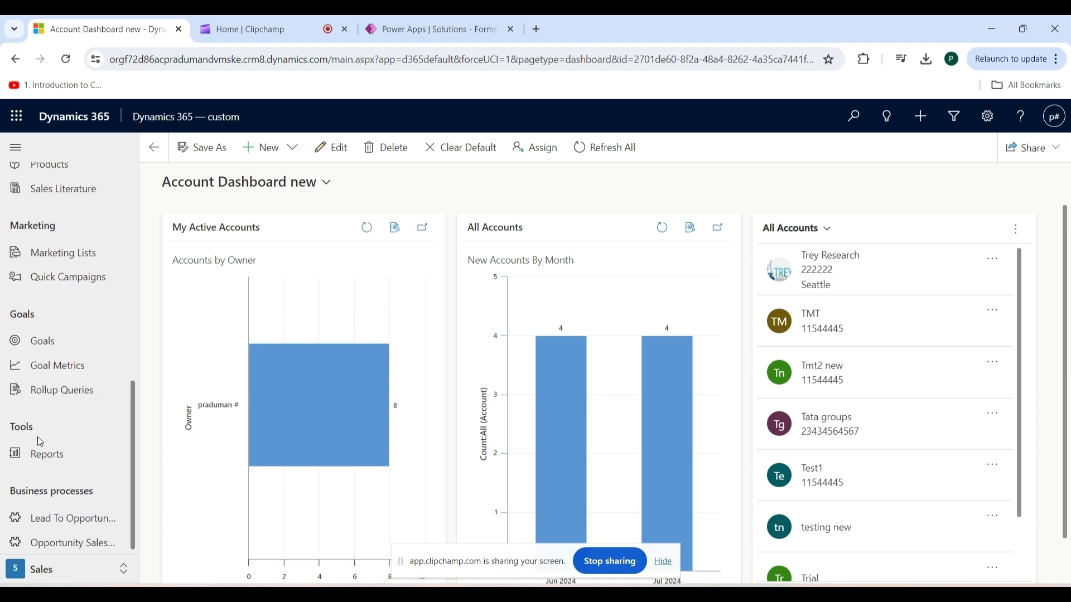
pyautogui.click(70, 459)
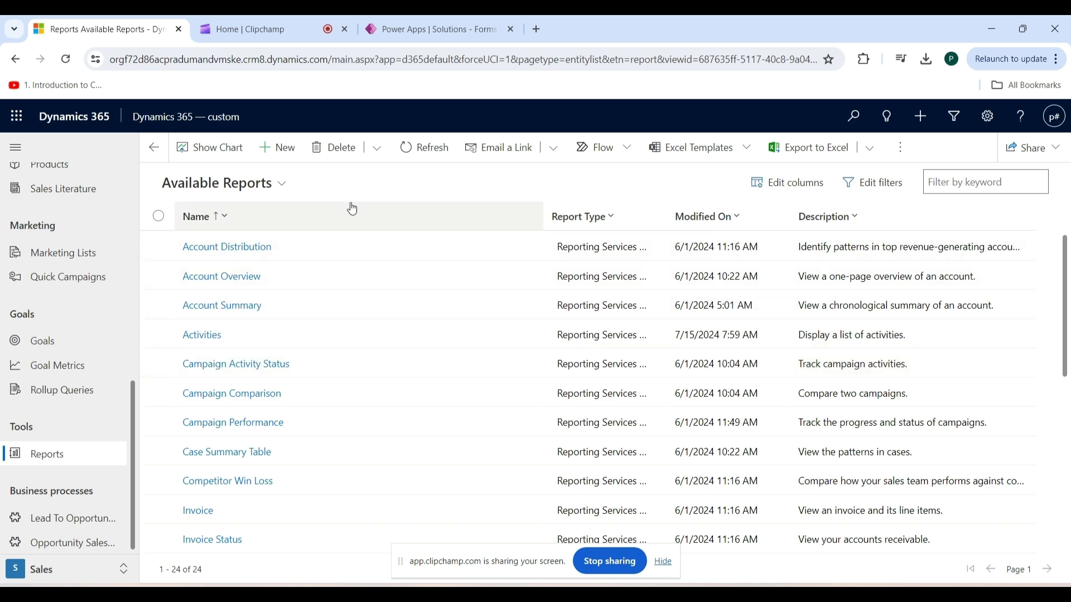
# Start a new report, dismiss its popup, and open a blank browser tab.
pyautogui.click(289, 154)
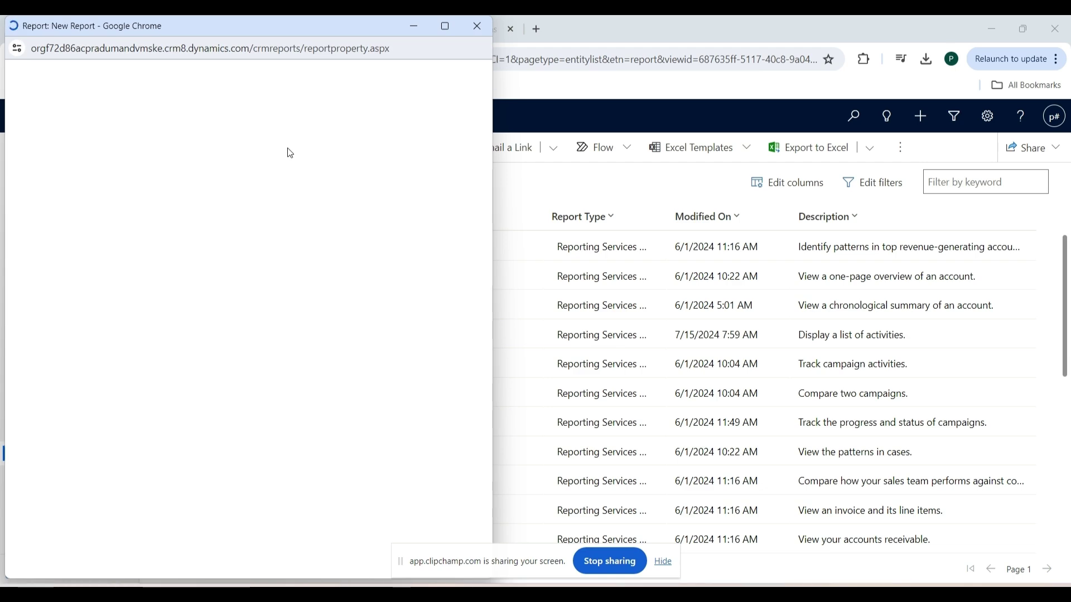
pyautogui.click(477, 26)
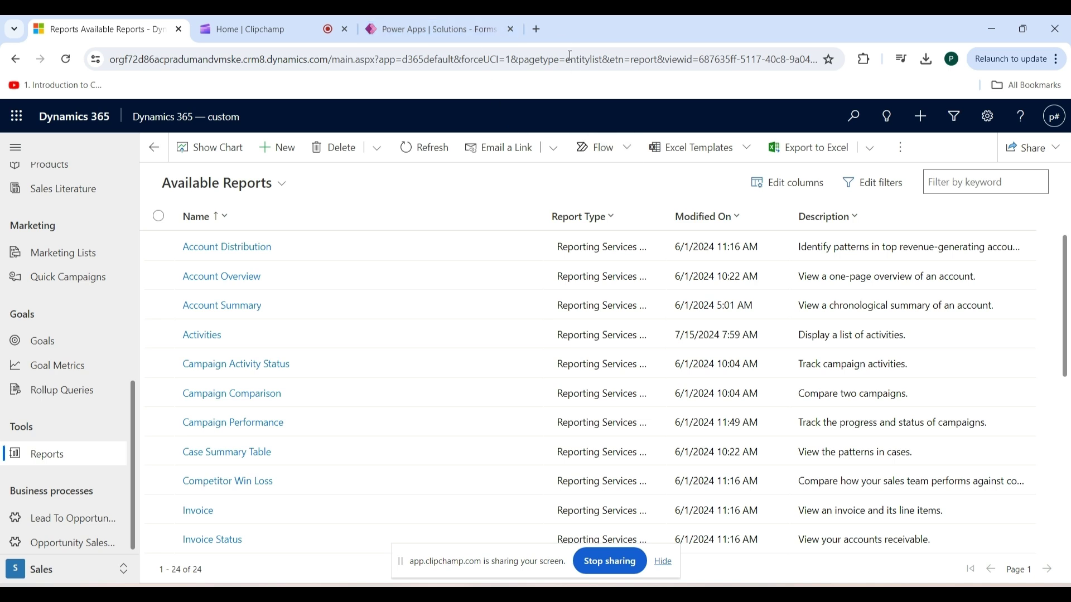
pyautogui.click(536, 29)
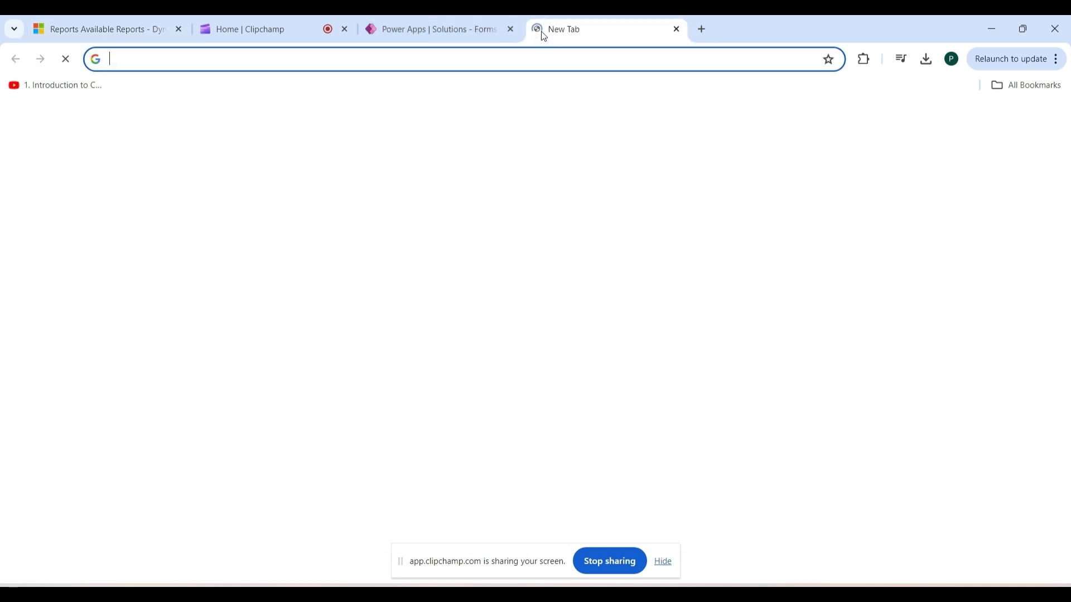
# Go to make.powerapps.com and open Forms Solution from the Solutions list.
pyautogui.write('make.po')
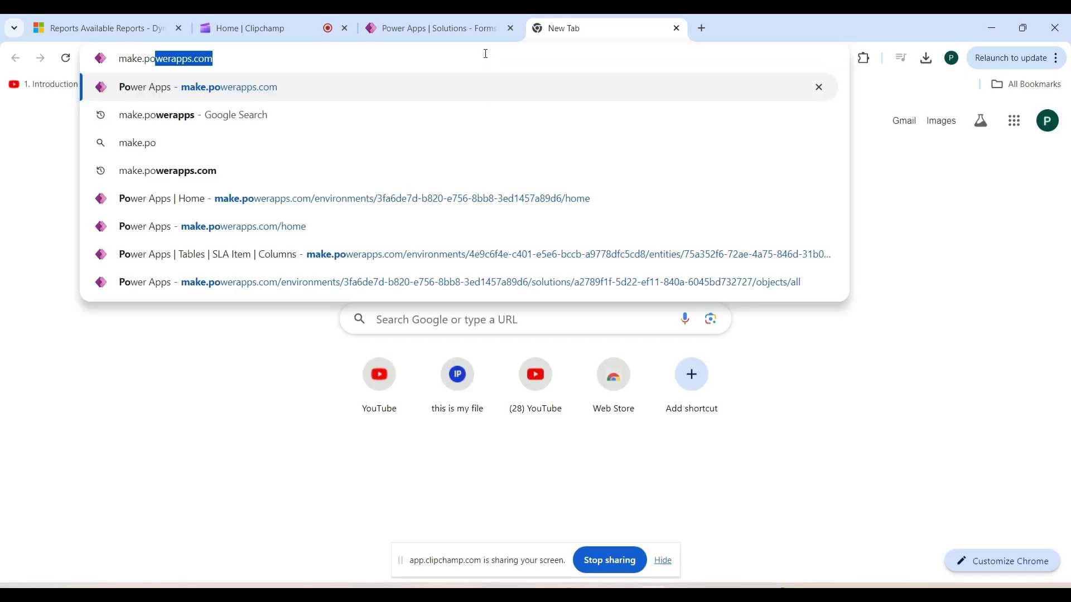
pyautogui.click(229, 86)
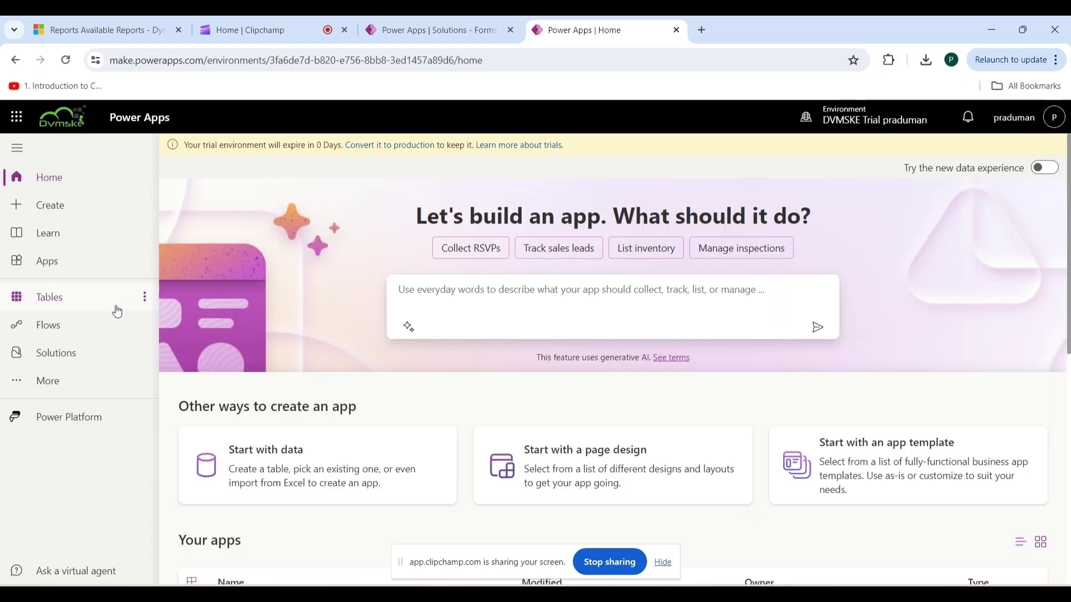
pyautogui.click(88, 359)
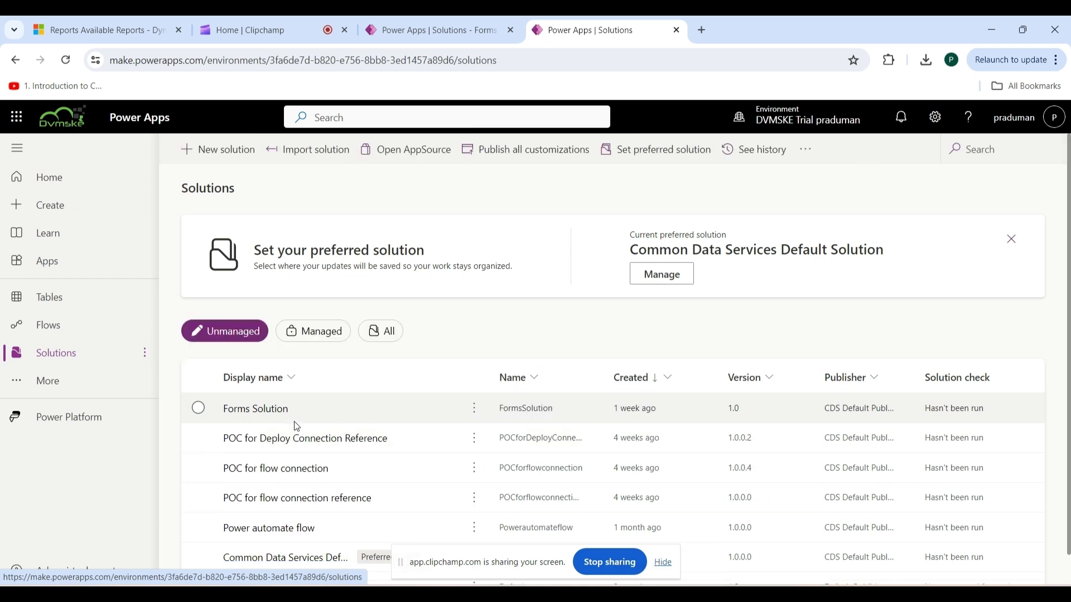
pyautogui.click(266, 410)
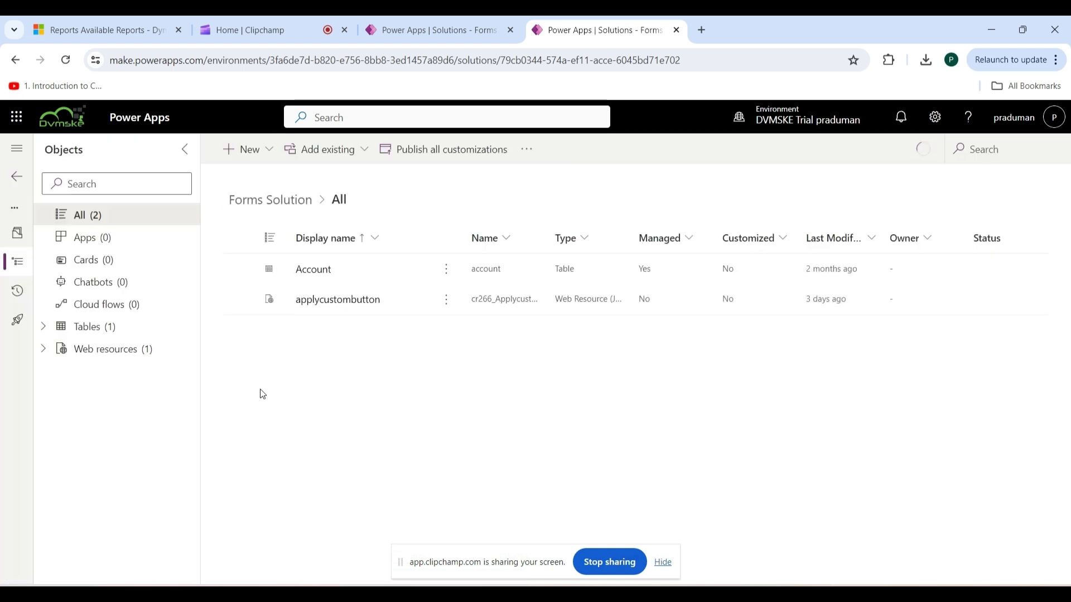
# Add a new Report to the Forms Solution from the New menu.
pyautogui.click(272, 160)
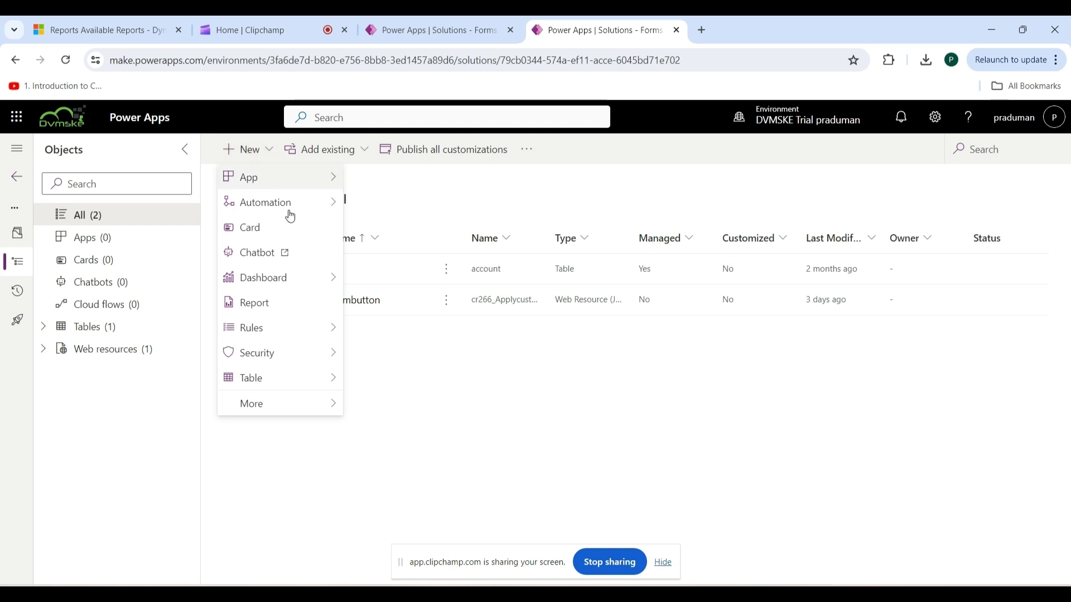
pyautogui.click(262, 308)
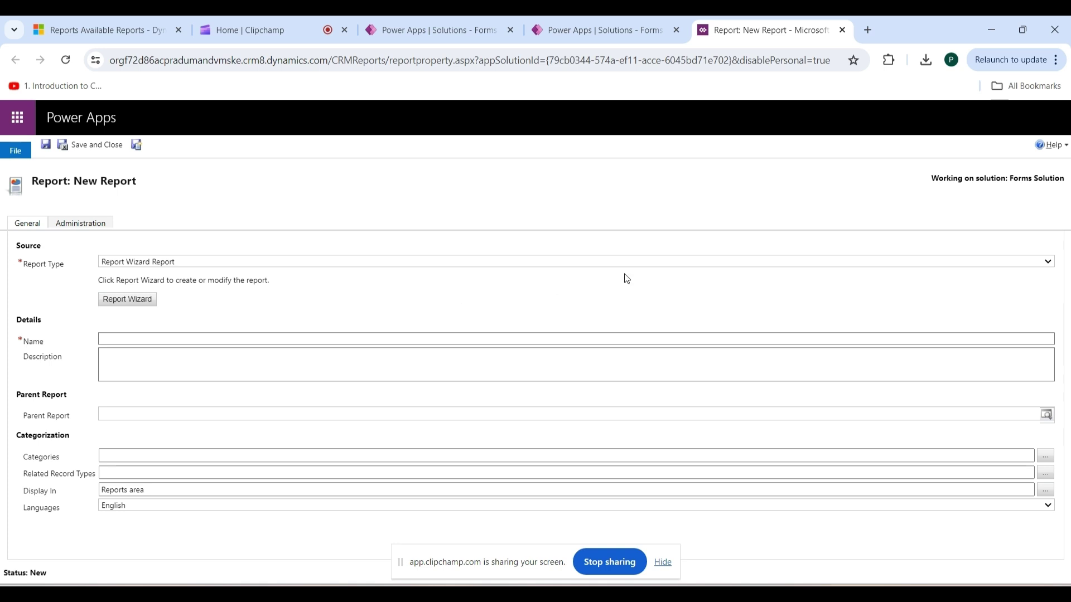
# Keep Report Wizard Report as the report type and launch the Report Wizard.
pyautogui.click(1048, 264)
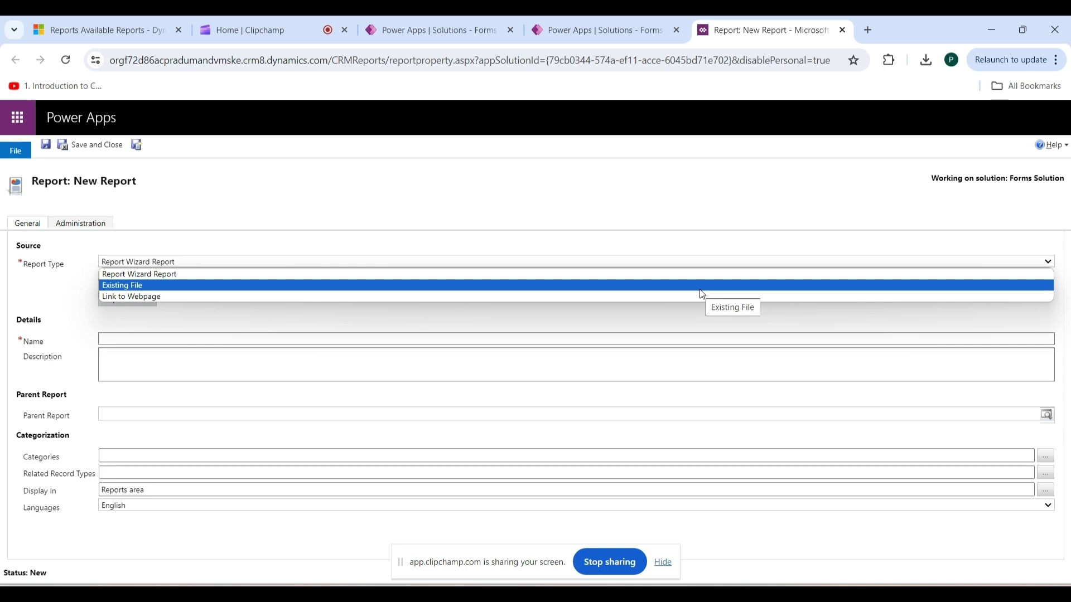
pyautogui.click(671, 307)
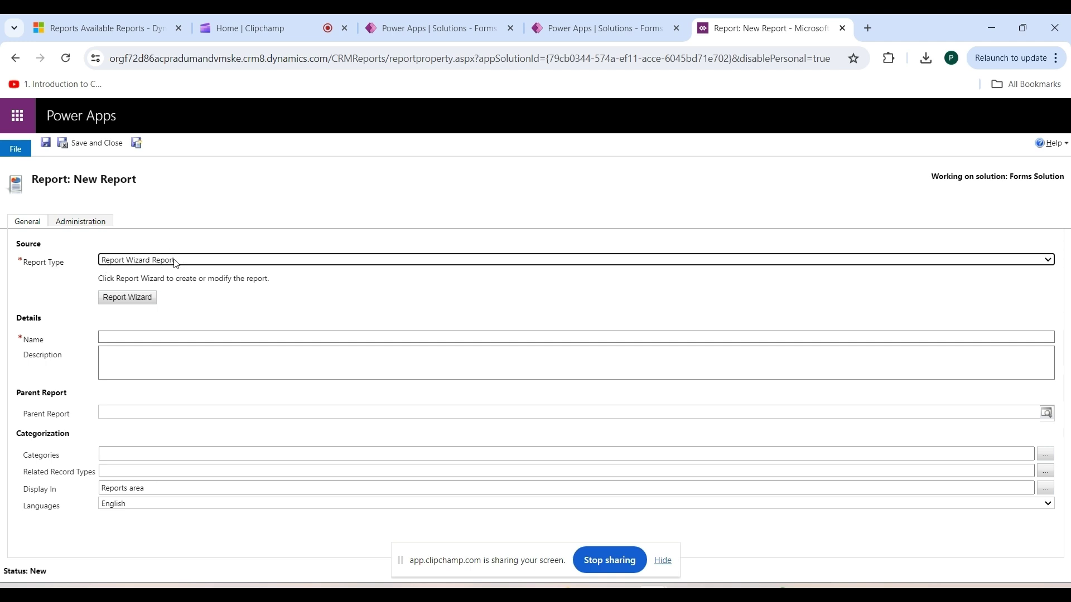
pyautogui.click(139, 301)
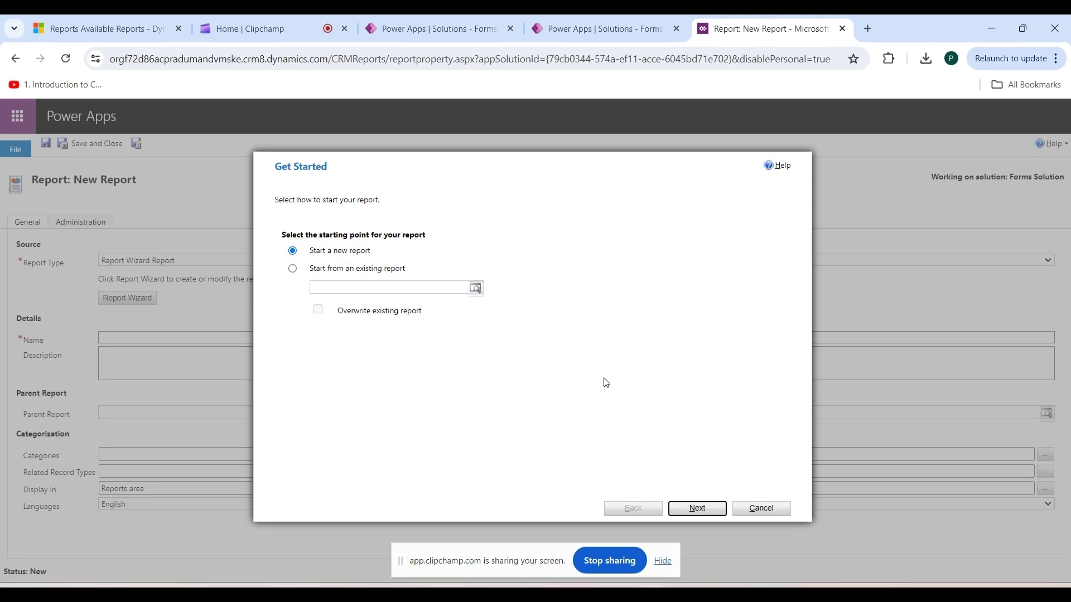
# Name the new report 'All account created in this year' and reuse the name as its description.
pyautogui.click(696, 512)
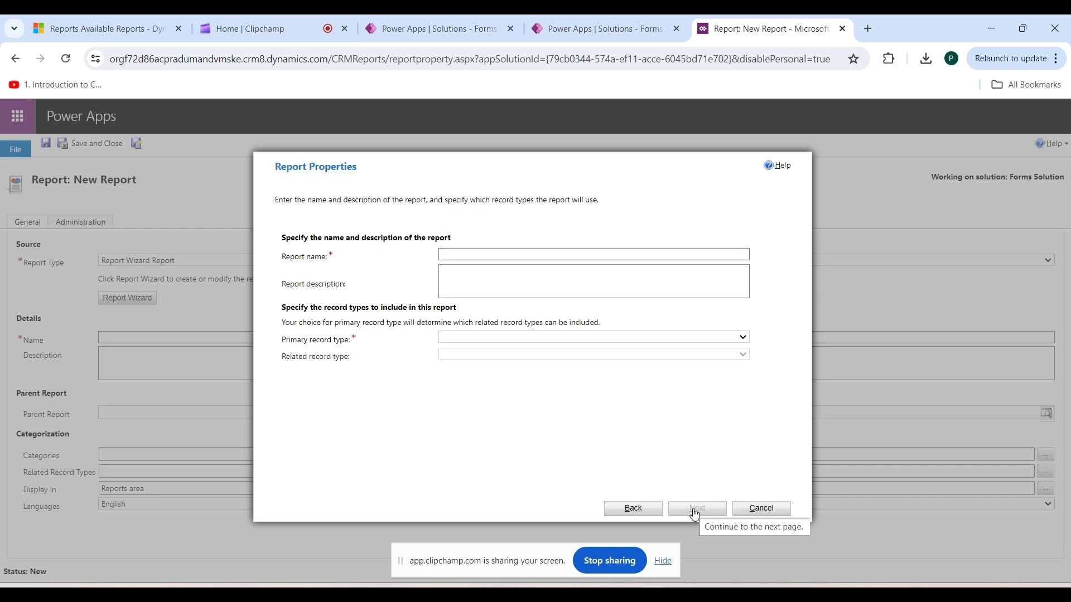
pyautogui.click(481, 255)
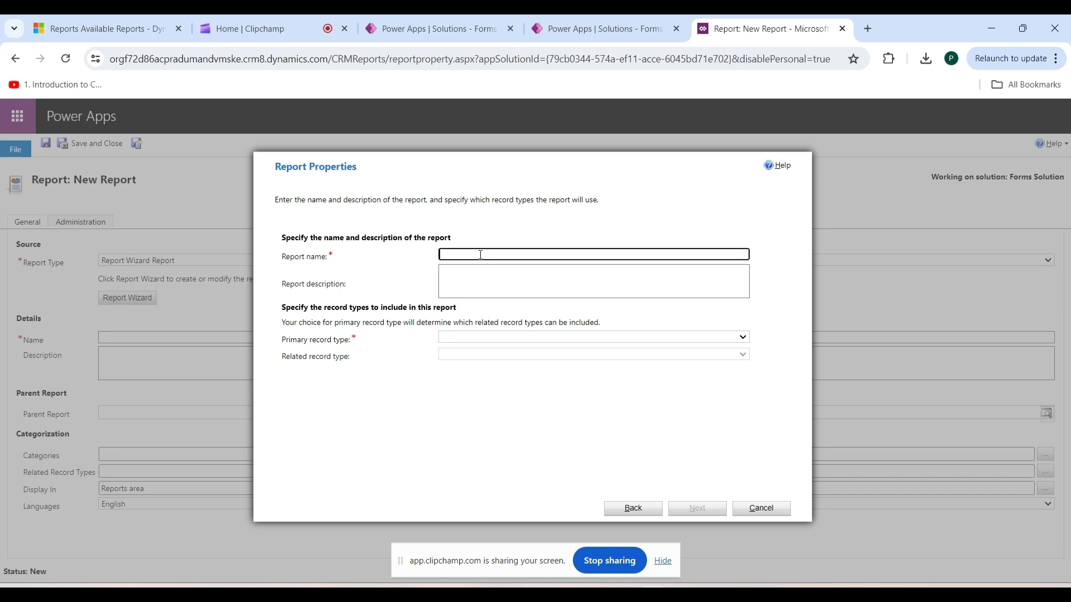
pyautogui.write('All account created in this year')
pyautogui.moveTo(545, 255); pyautogui.dragTo(439, 257)
pyautogui.hotkey('ctrl', 'c')
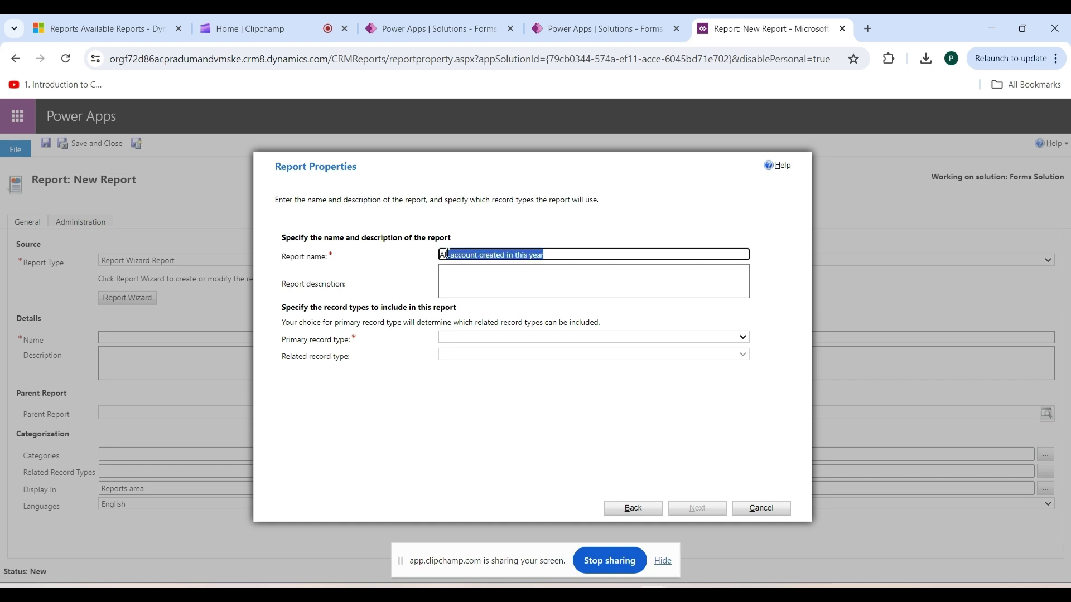
pyautogui.click(470, 273)
pyautogui.hotkey('ctrl', 'v')
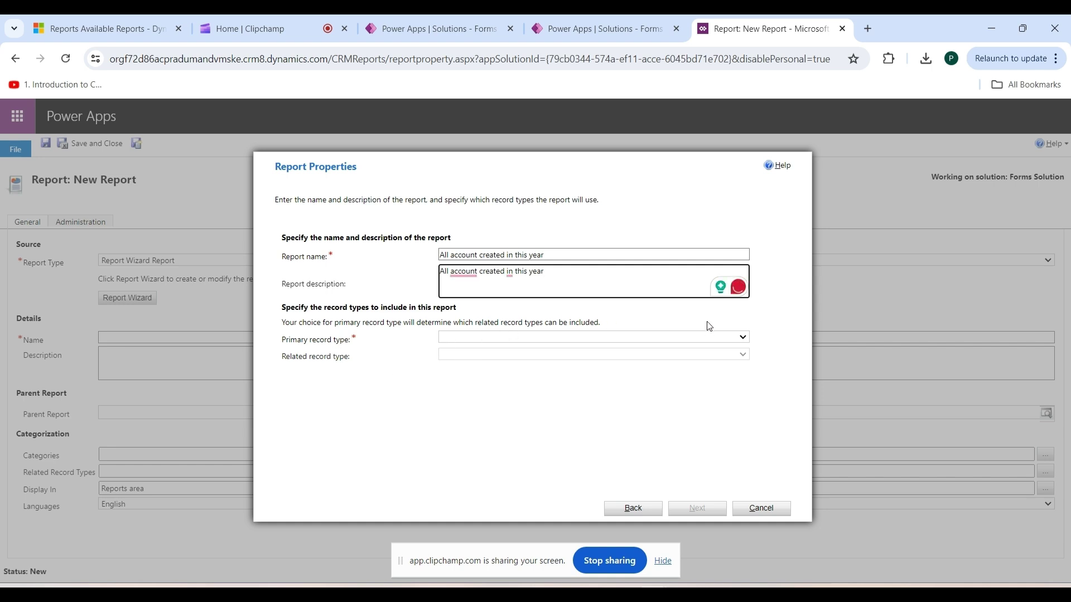
# Choose Accounts as the primary record type and continue to record filtering.
pyautogui.click(748, 337)
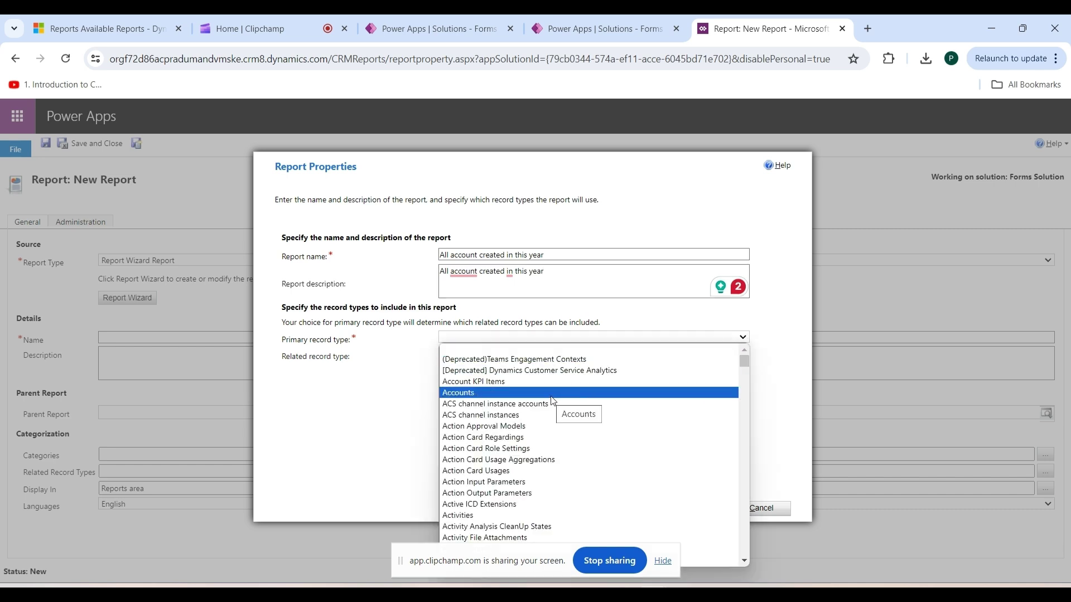
pyautogui.click(521, 394)
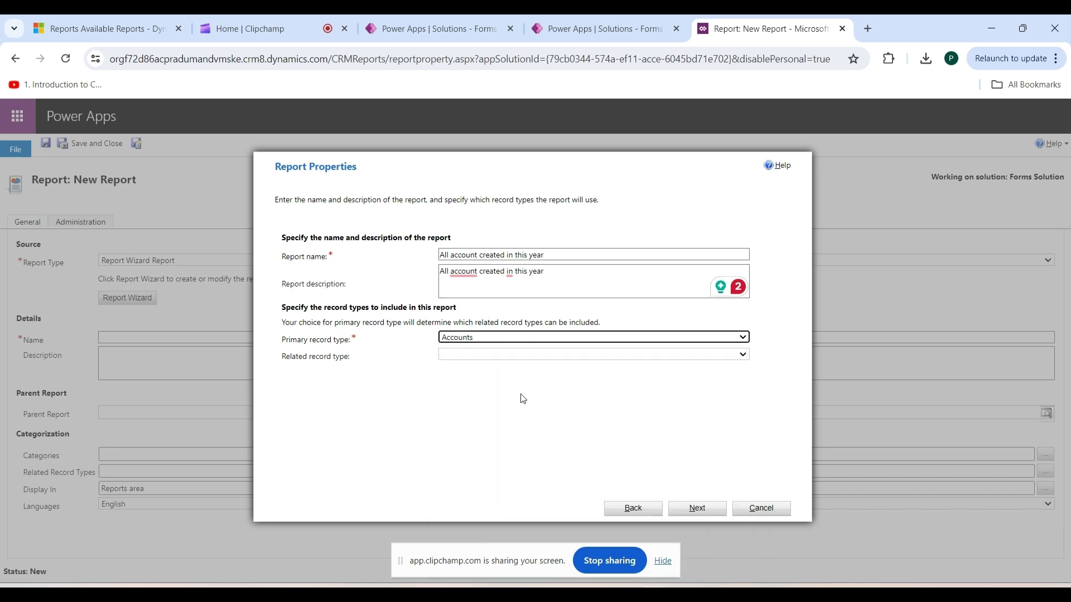
pyautogui.click(698, 508)
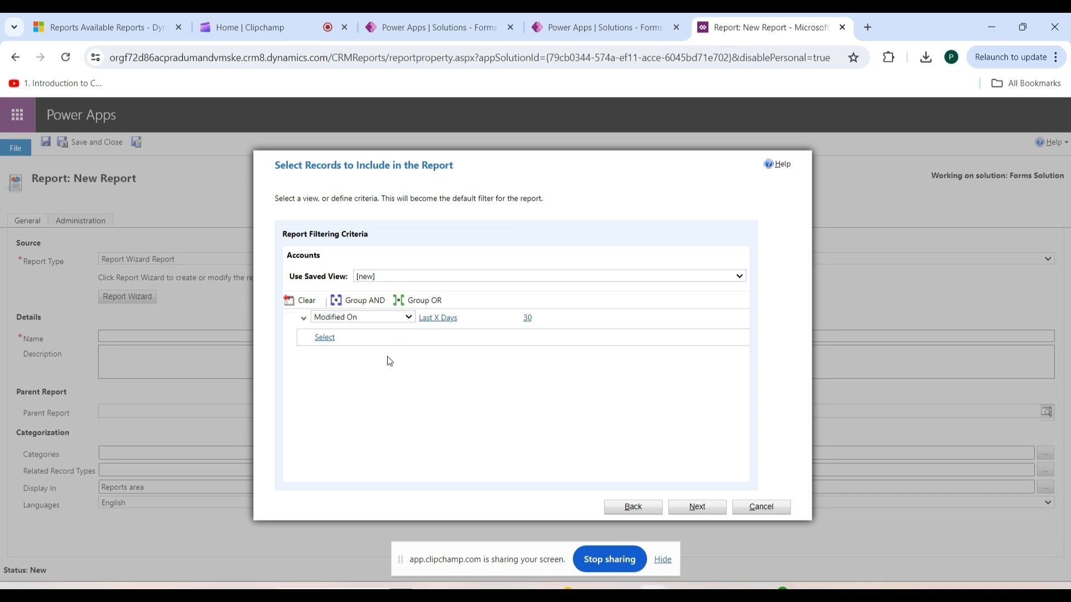
# Filter accounts to Created On This Year and advance to Lay Out Fields.
pyautogui.click(409, 318)
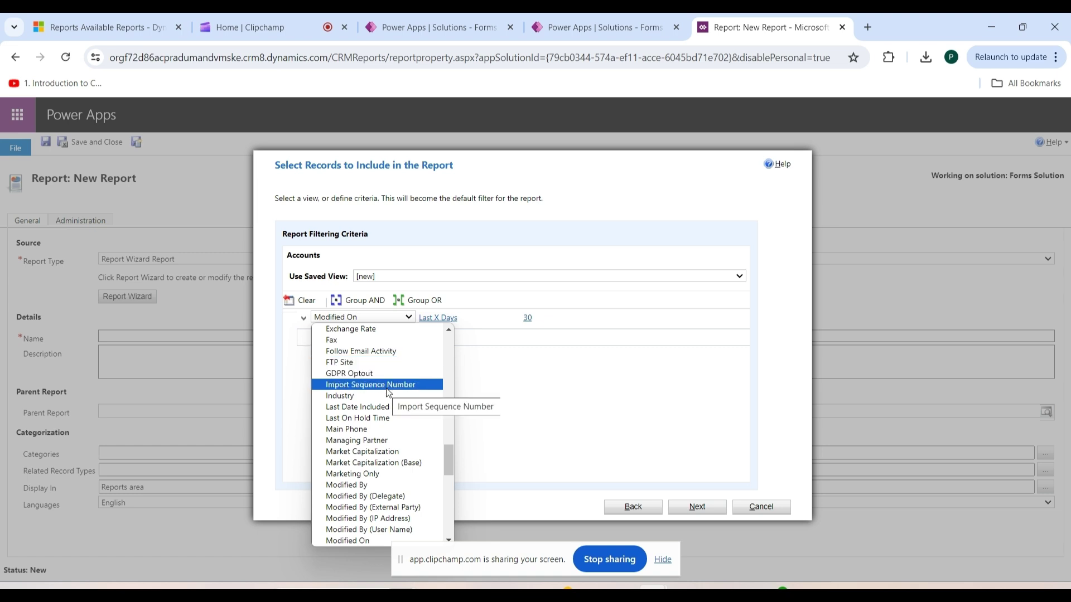
pyautogui.write('cr')
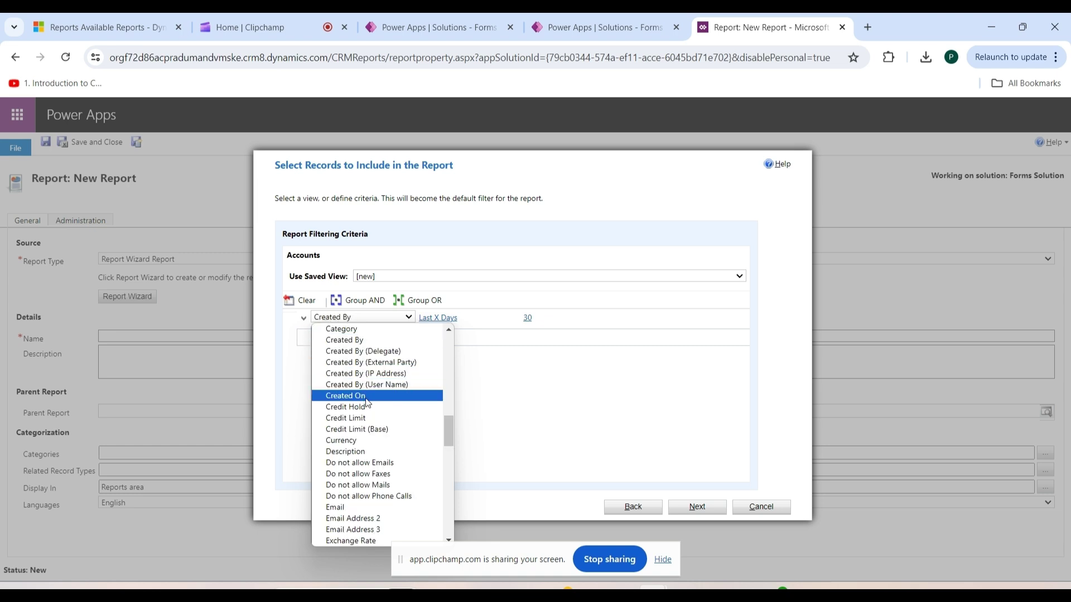
pyautogui.click(364, 398)
pyautogui.click(438, 317)
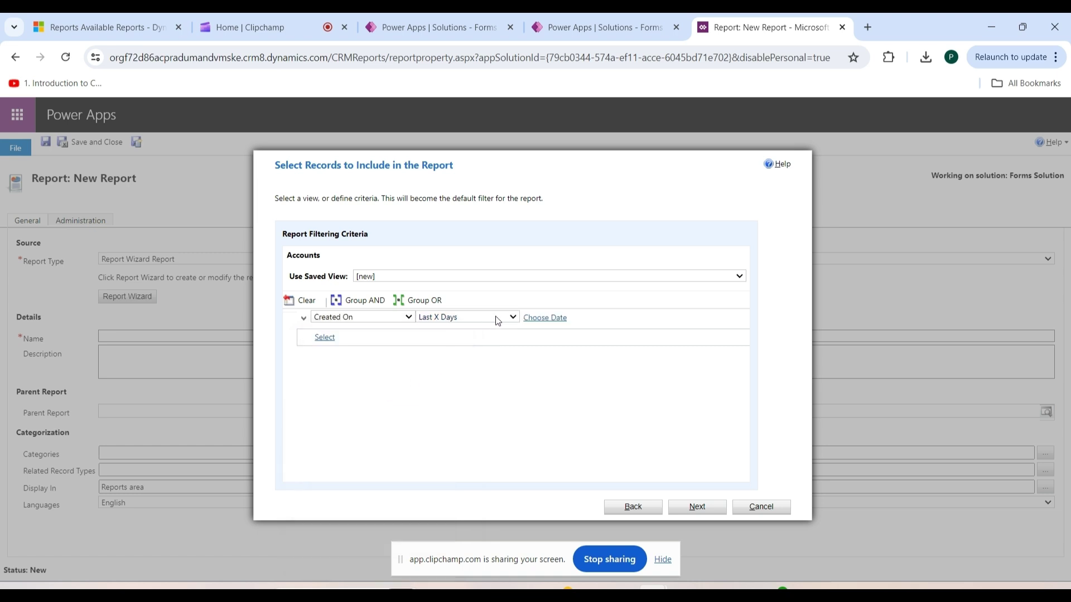
pyautogui.click(513, 318)
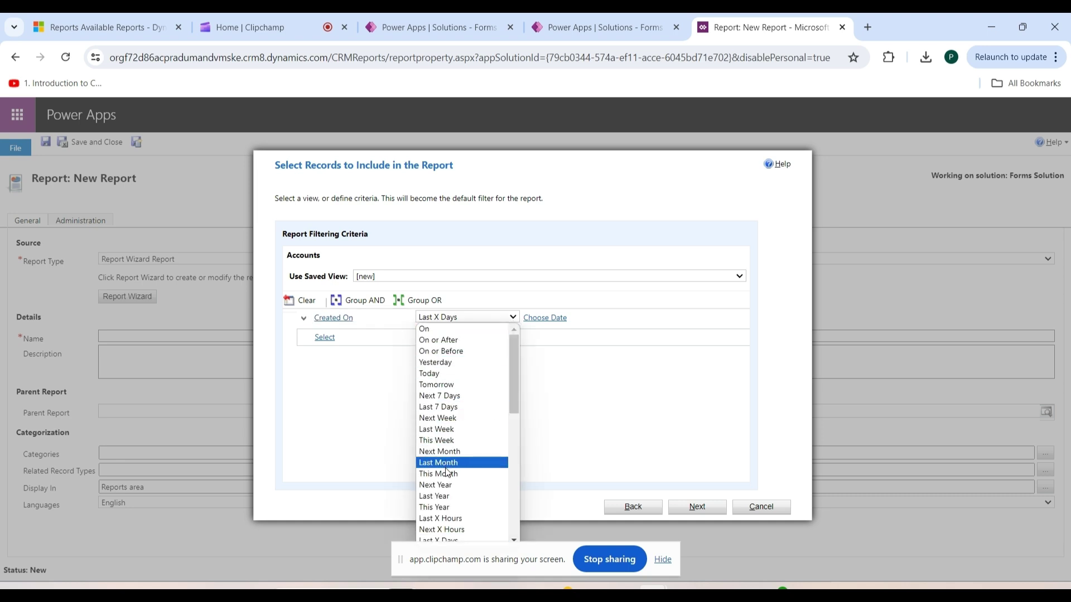
pyautogui.click(438, 507)
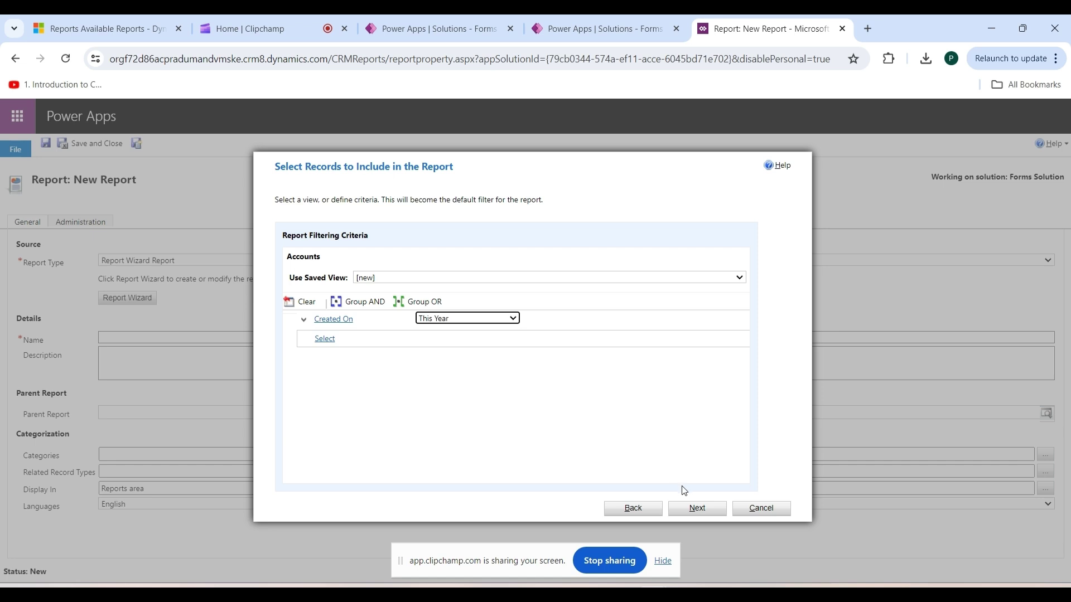
pyautogui.click(689, 509)
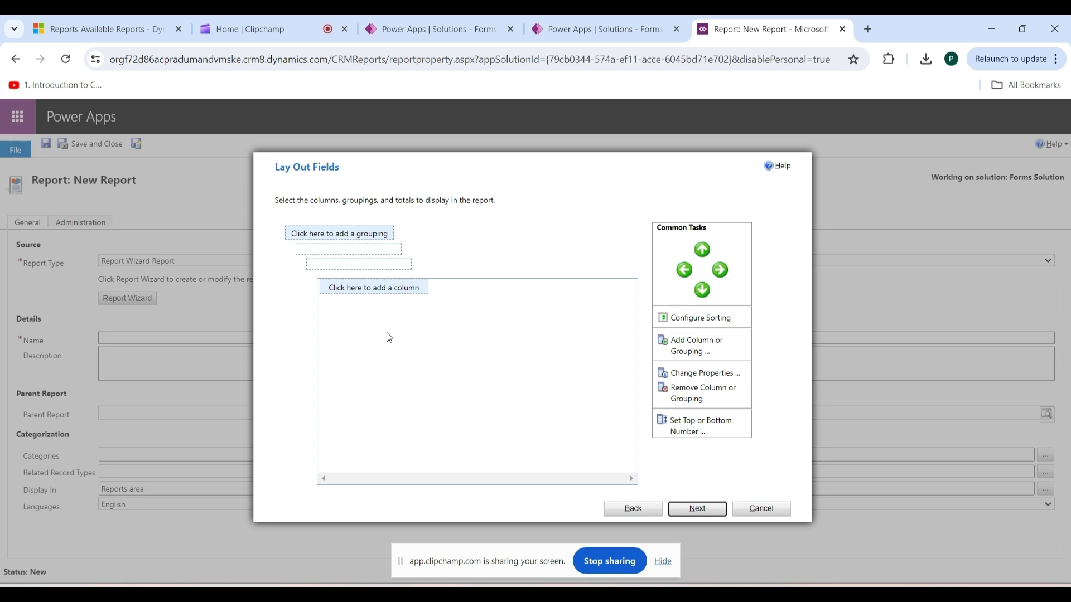
# Add Account Name and Owner as the first two report columns.
pyautogui.click(366, 289)
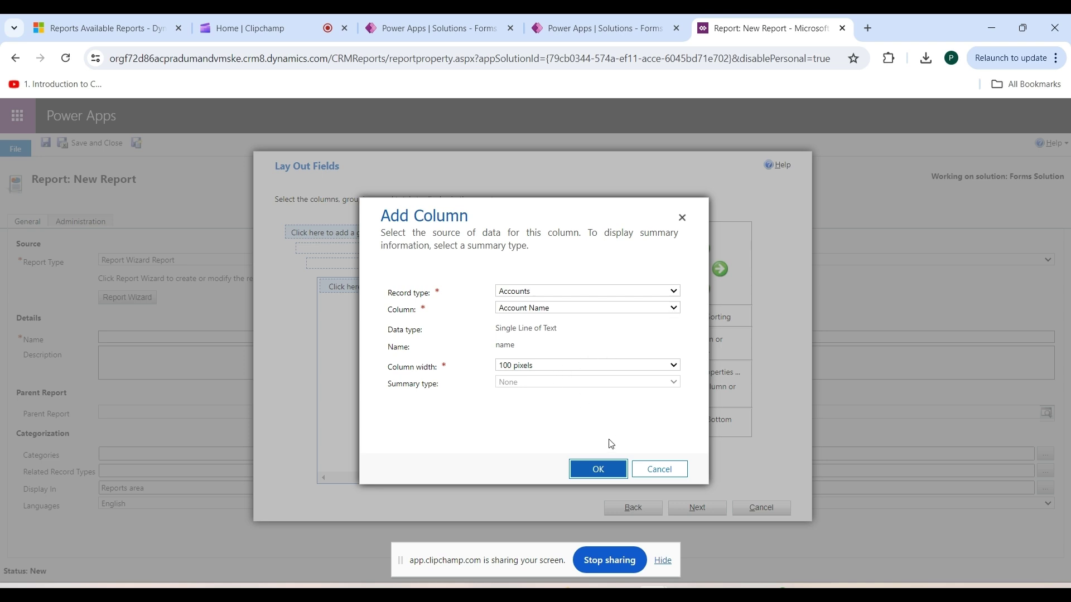
pyautogui.click(591, 474)
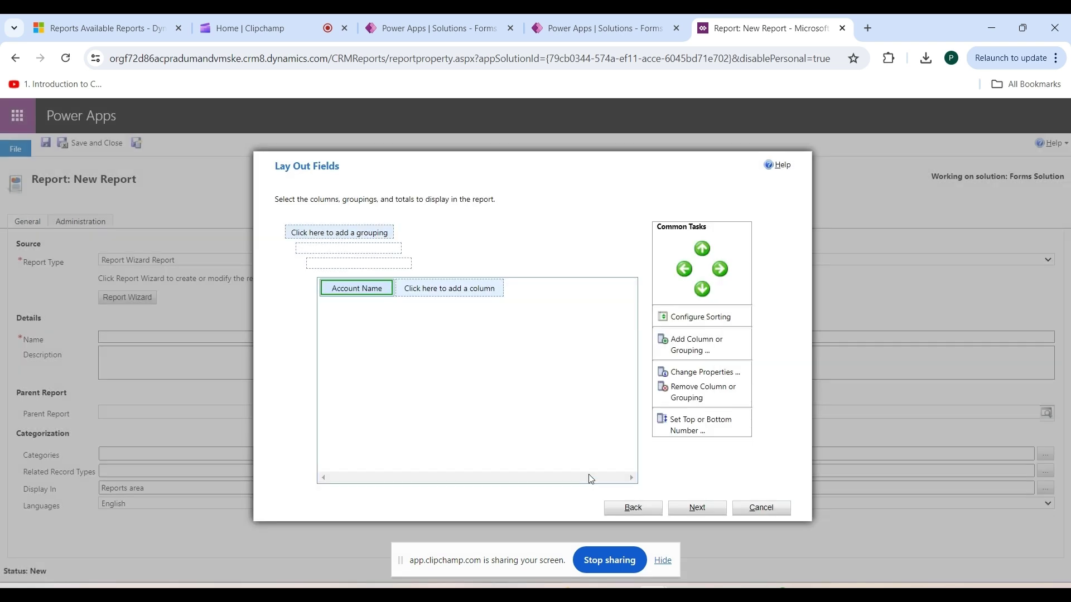
pyautogui.click(436, 296)
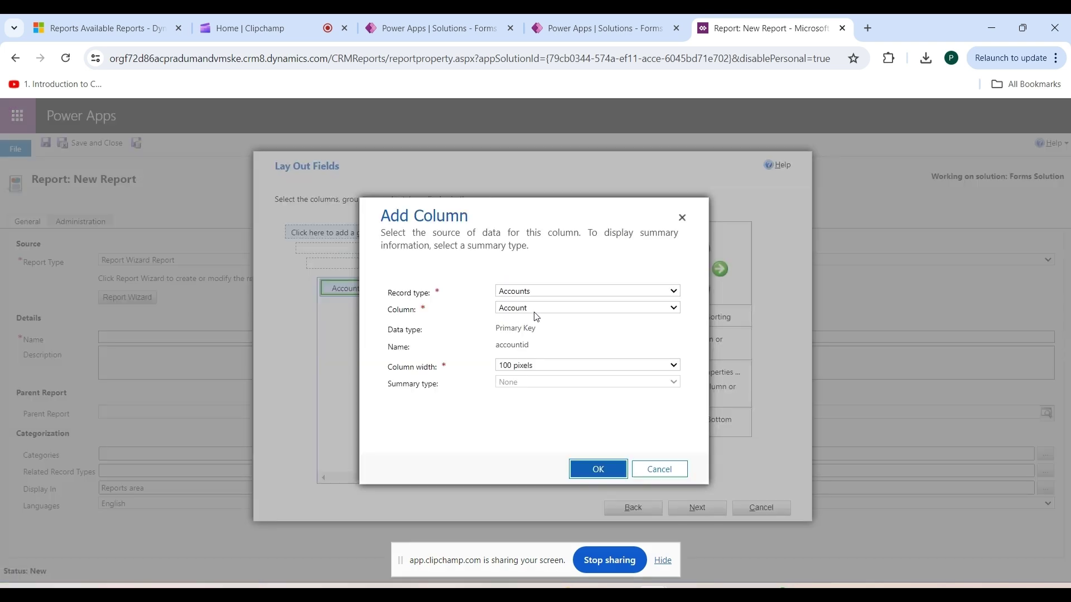
pyautogui.click(672, 307)
pyautogui.click(537, 270)
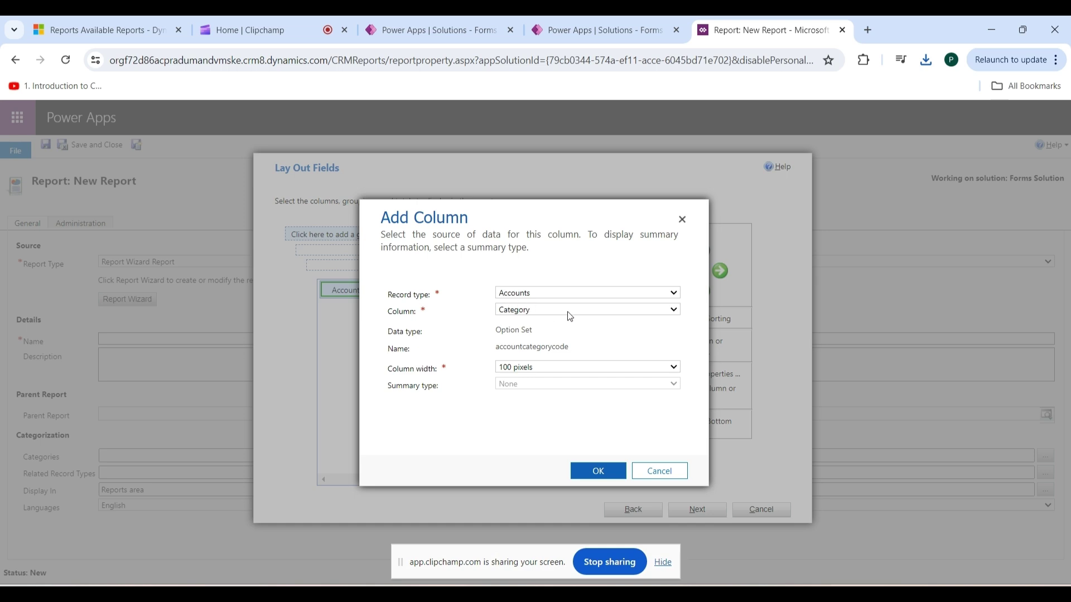
pyautogui.click(674, 311)
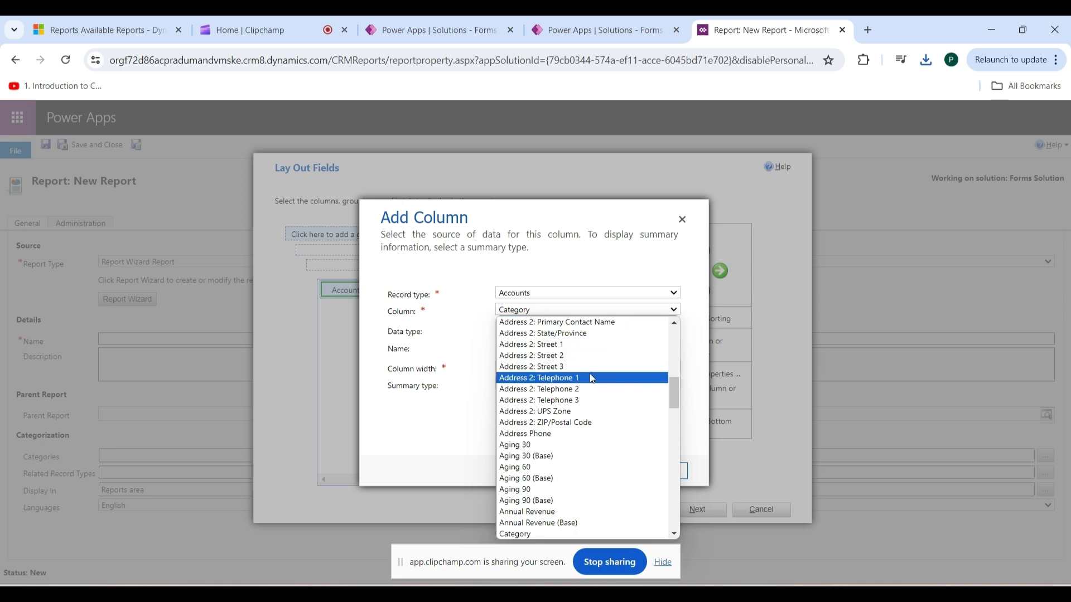
pyautogui.write('owner')
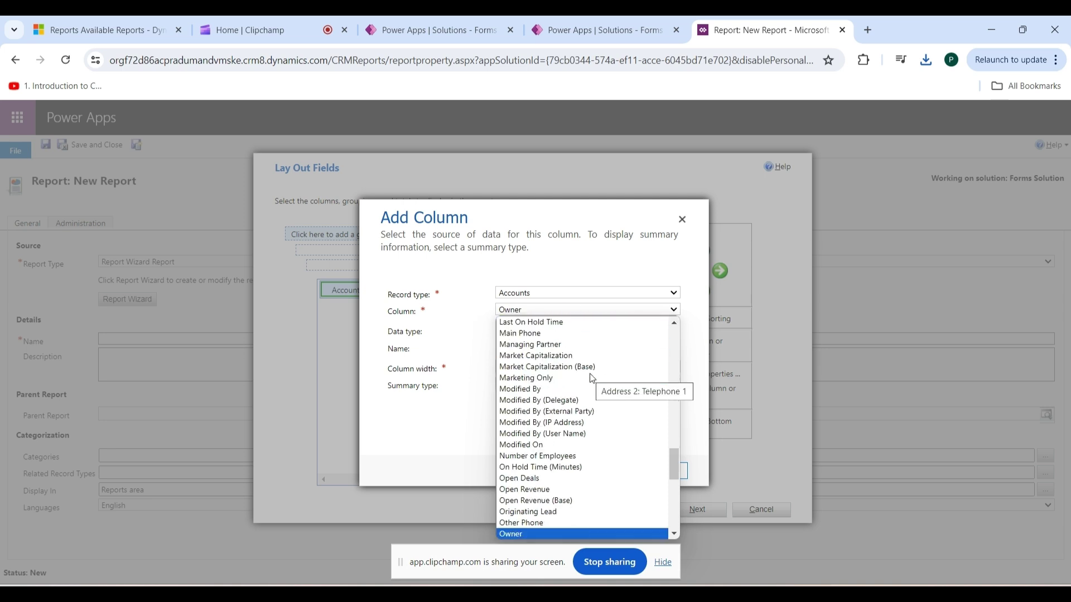
pyautogui.click(530, 534)
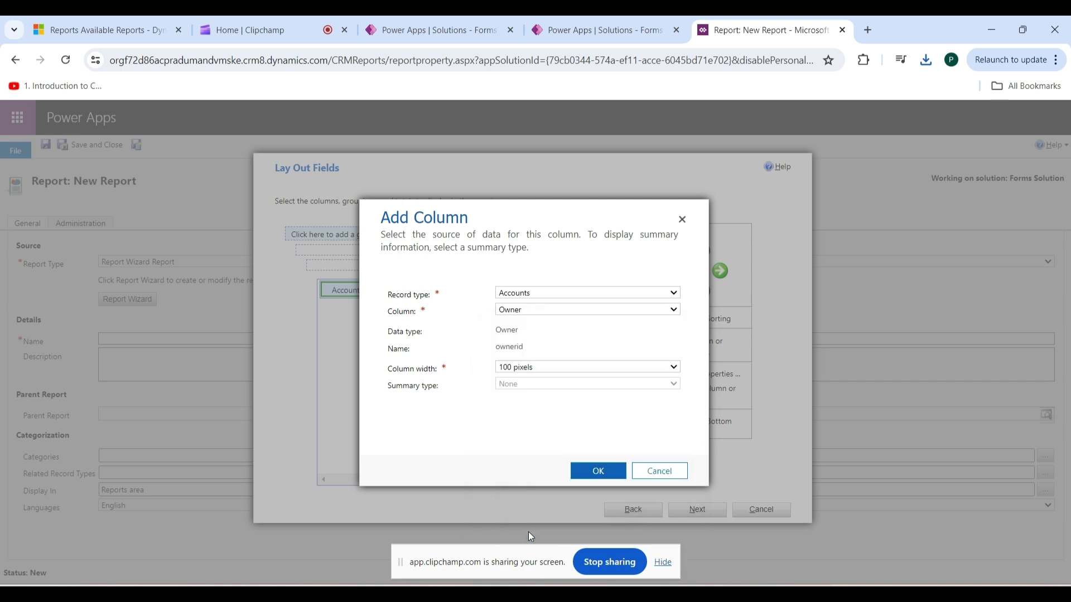
pyautogui.click(597, 472)
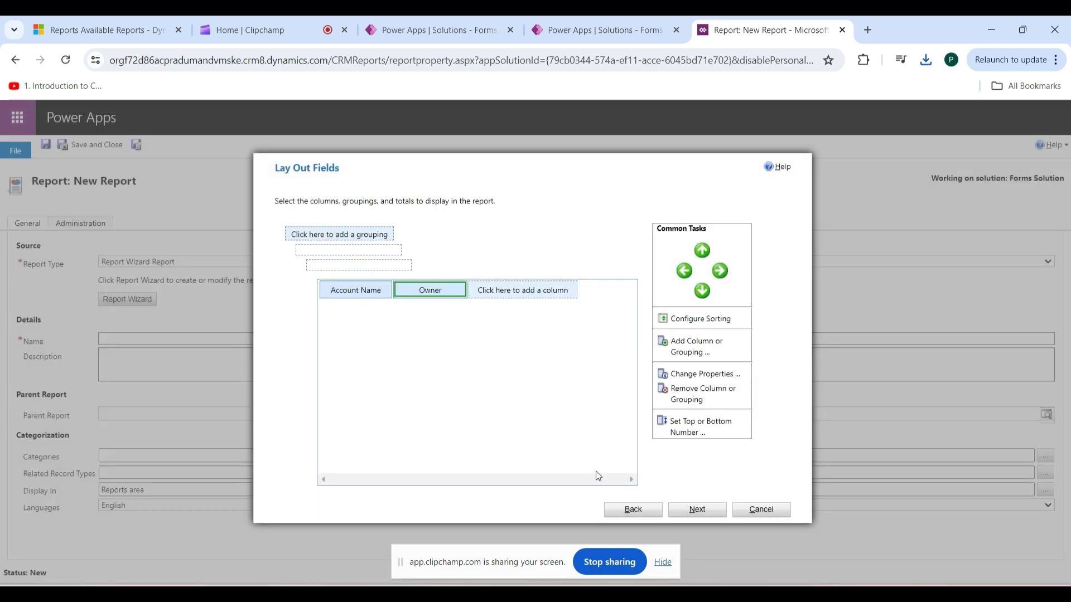
# Add Address 1: City as the third column and continue to Format Report.
pyautogui.click(515, 291)
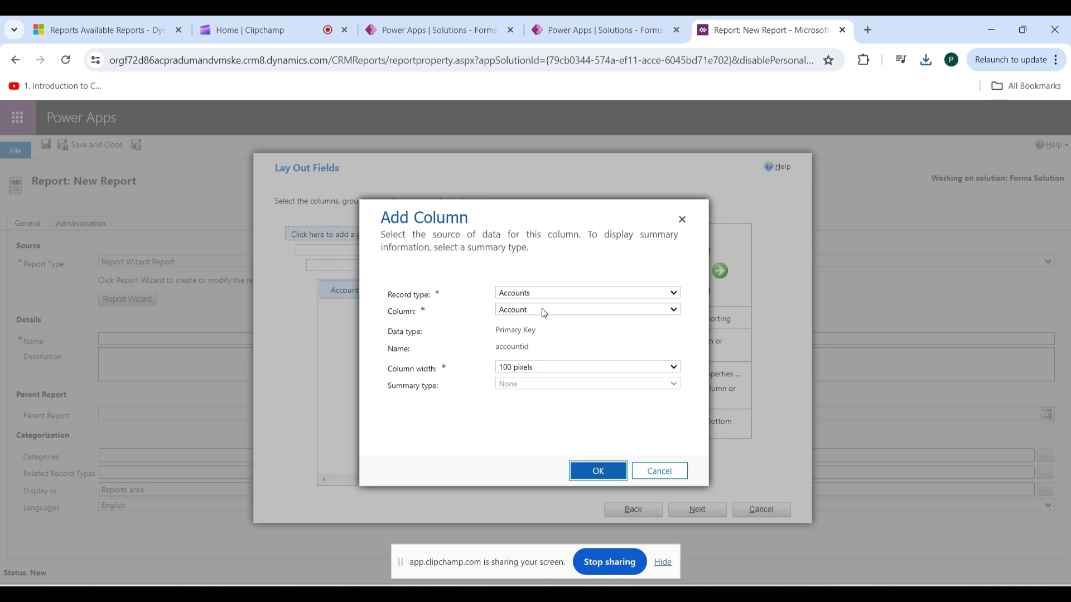
pyautogui.click(669, 310)
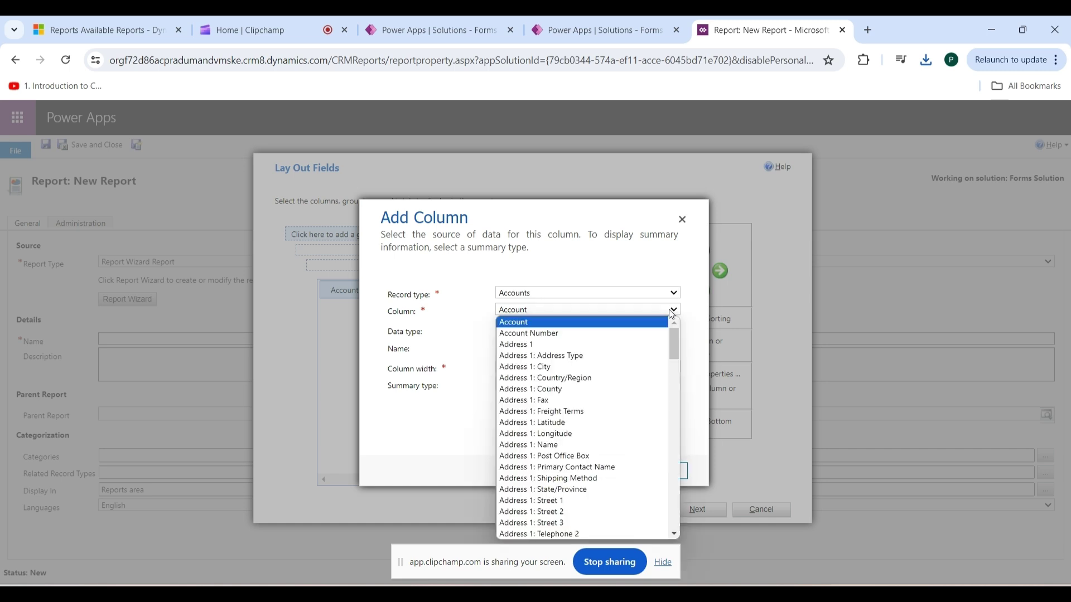
pyautogui.click(560, 367)
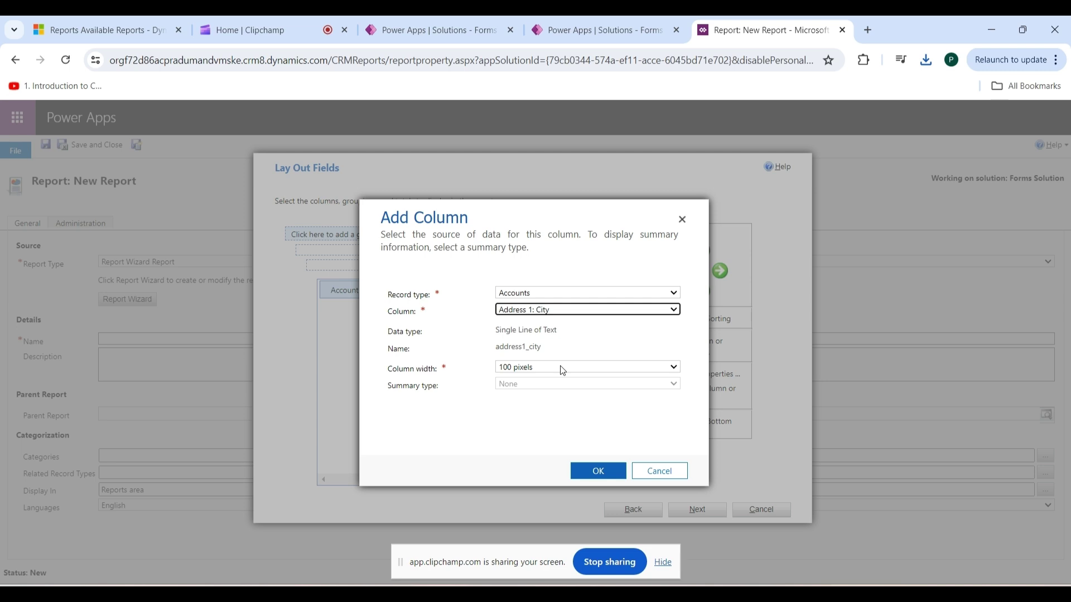
pyautogui.click(604, 474)
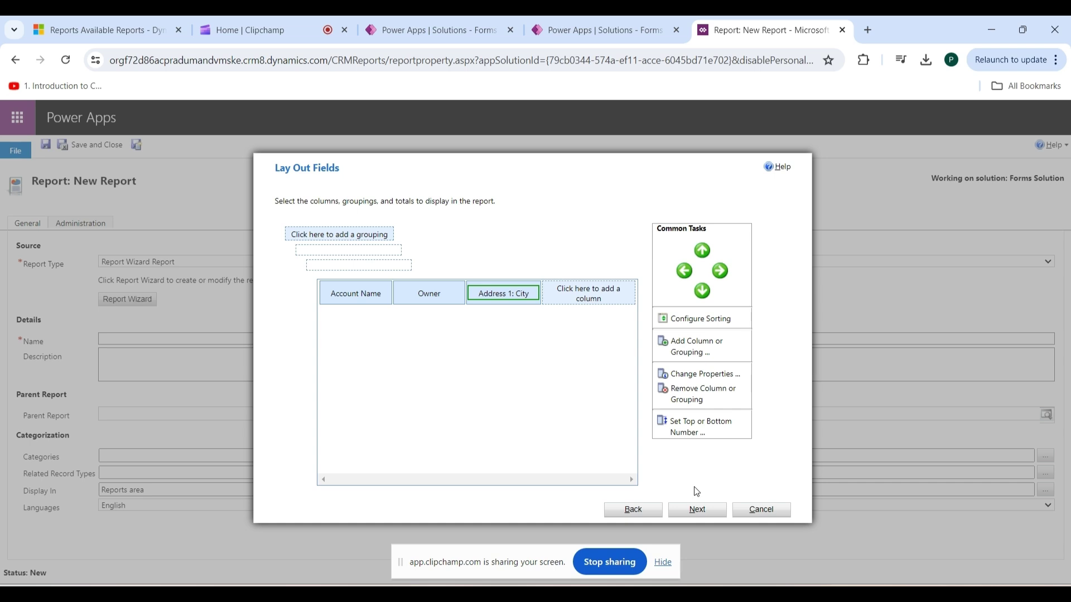
pyautogui.click(698, 510)
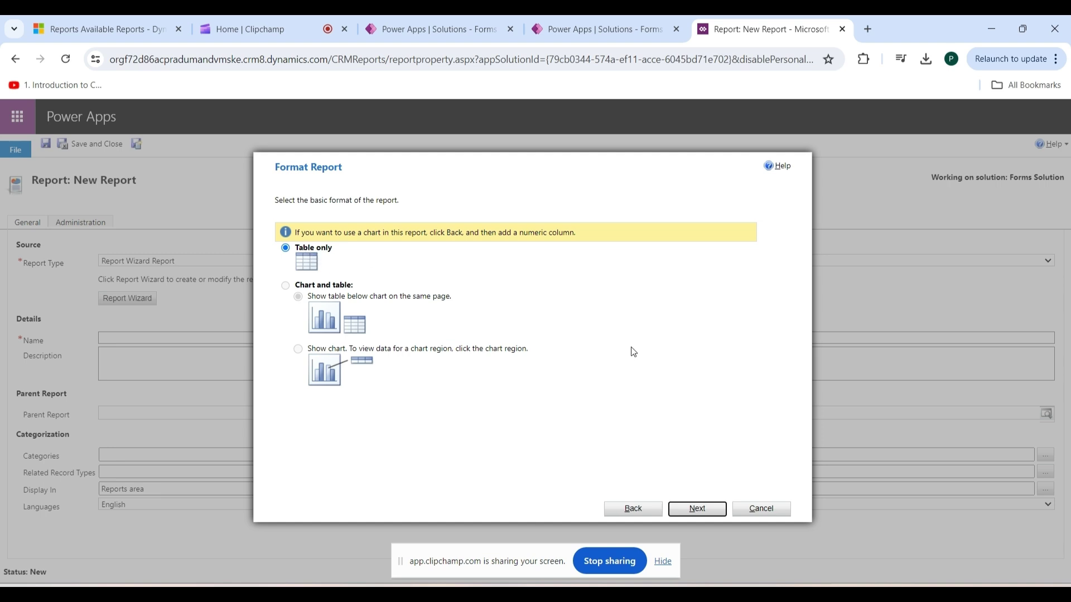
# Keep the Table only format, accept the summary, and finish the wizard.
pyautogui.click(698, 509)
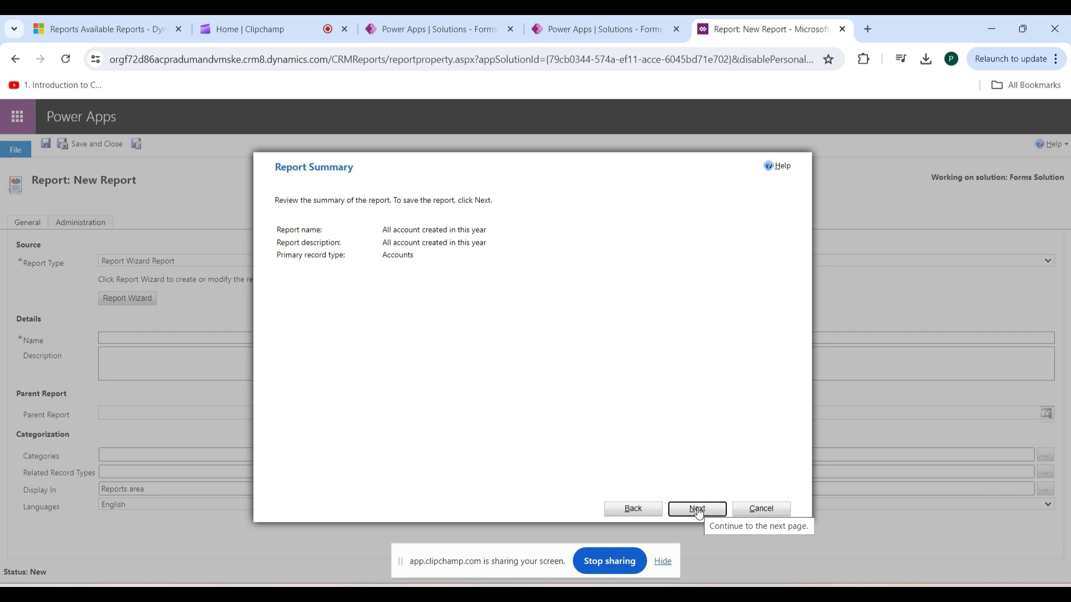
pyautogui.click(697, 508)
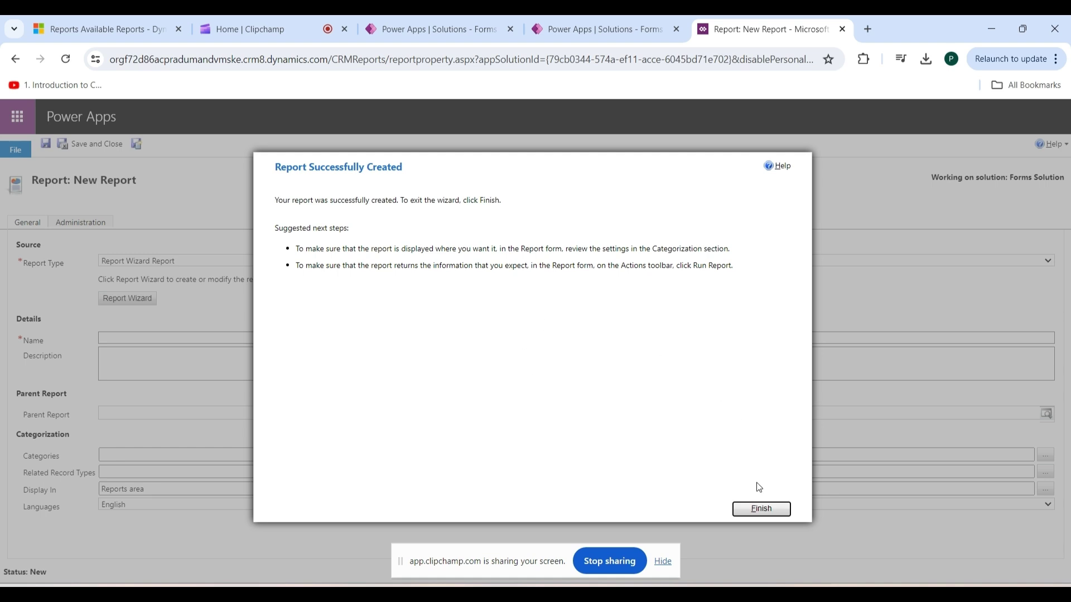
pyautogui.click(762, 509)
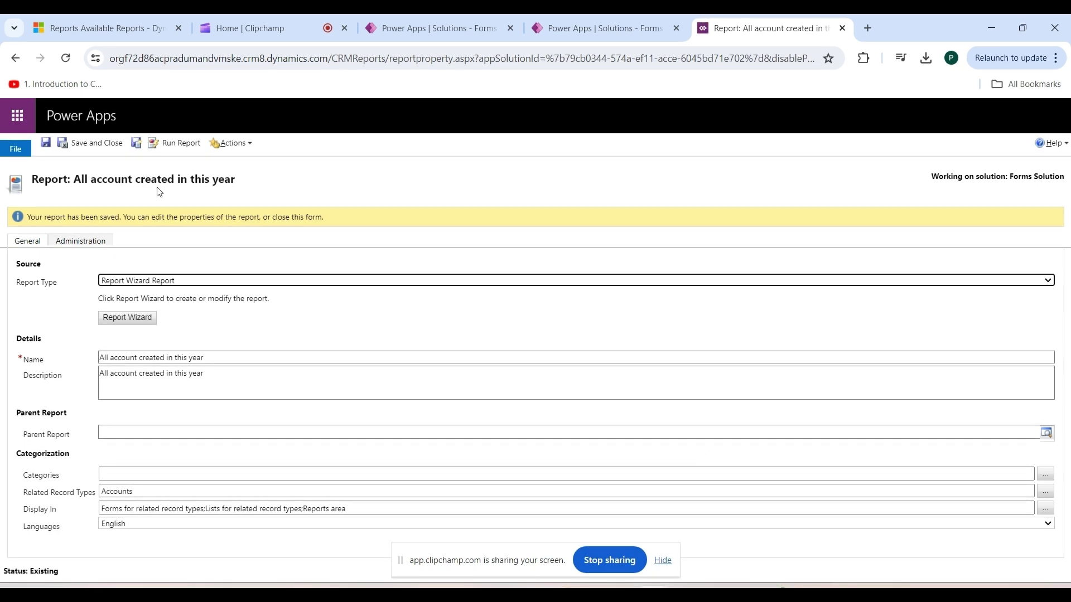
# Switch back to the Dynamics 365 Available Reports browser tab.
pyautogui.click(117, 28)
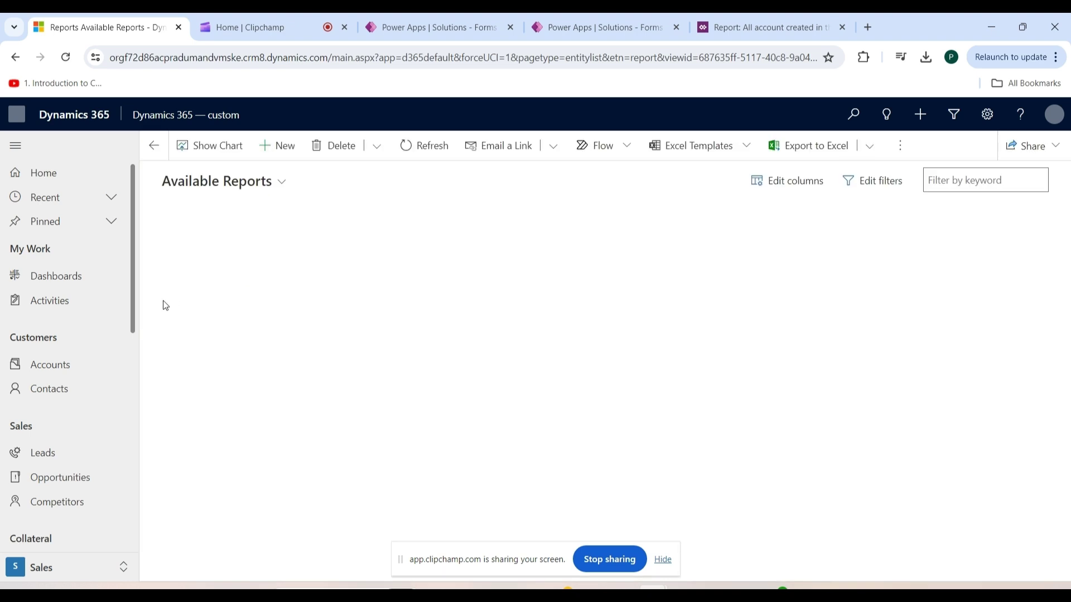
# From Active Accounts, run 'All account created in this year' on all applicable records.
pyautogui.click(49, 388)
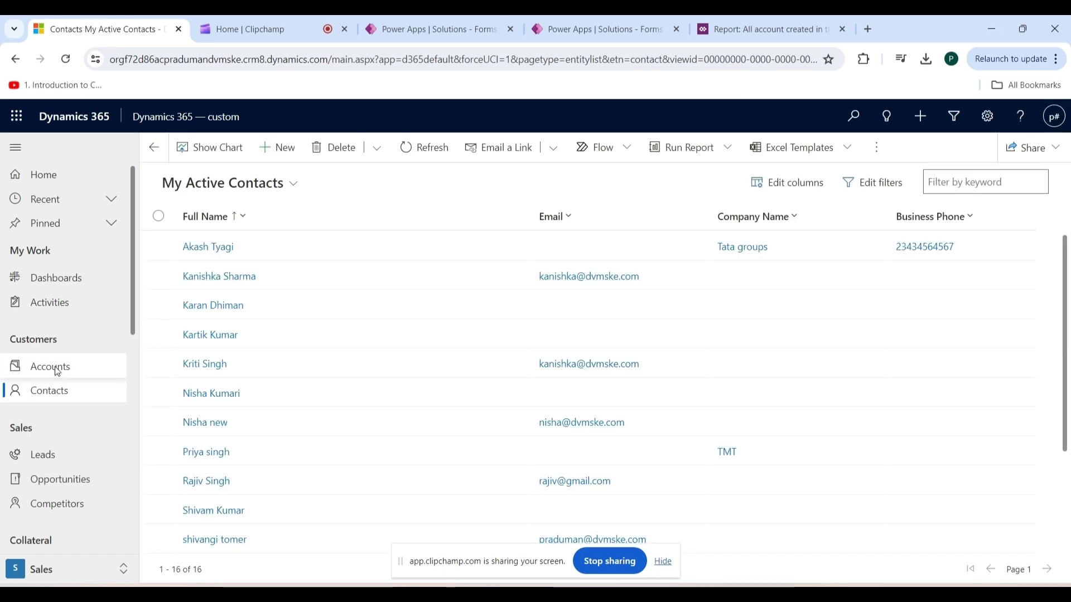
pyautogui.click(55, 371)
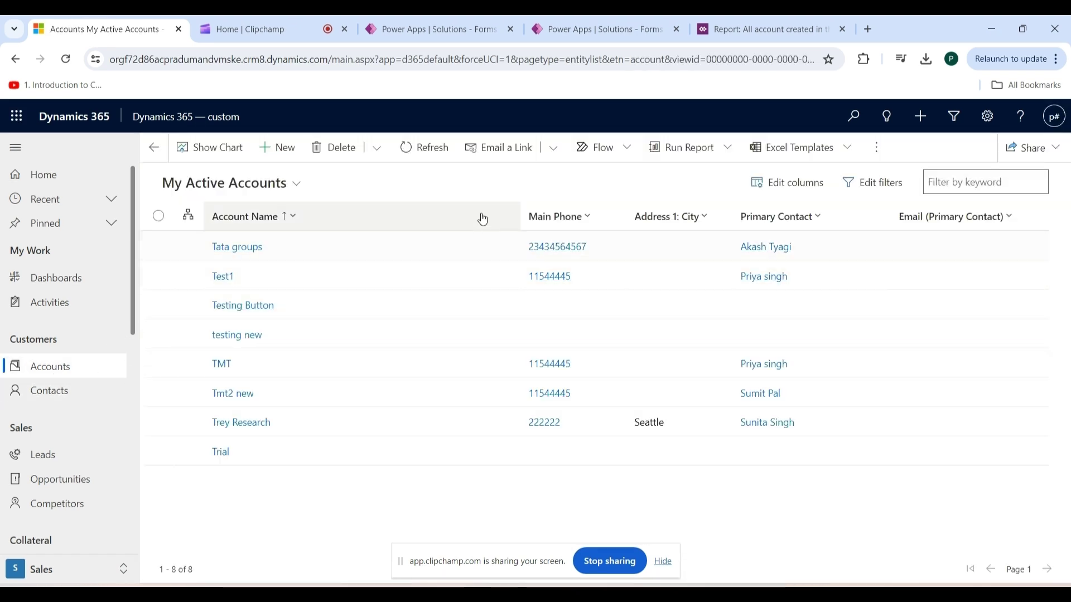
pyautogui.click(728, 148)
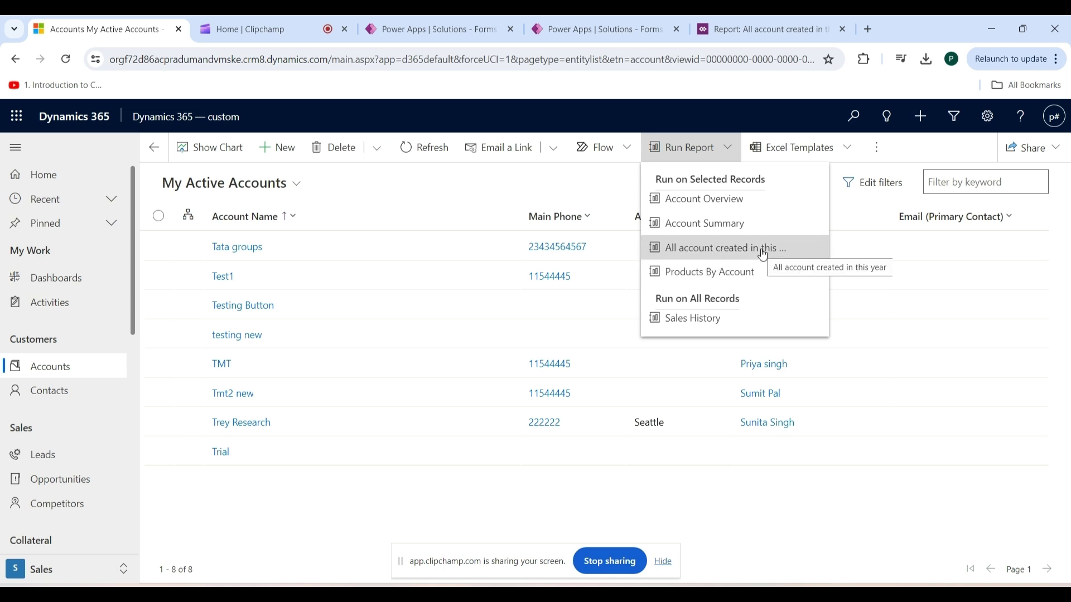
pyautogui.click(722, 248)
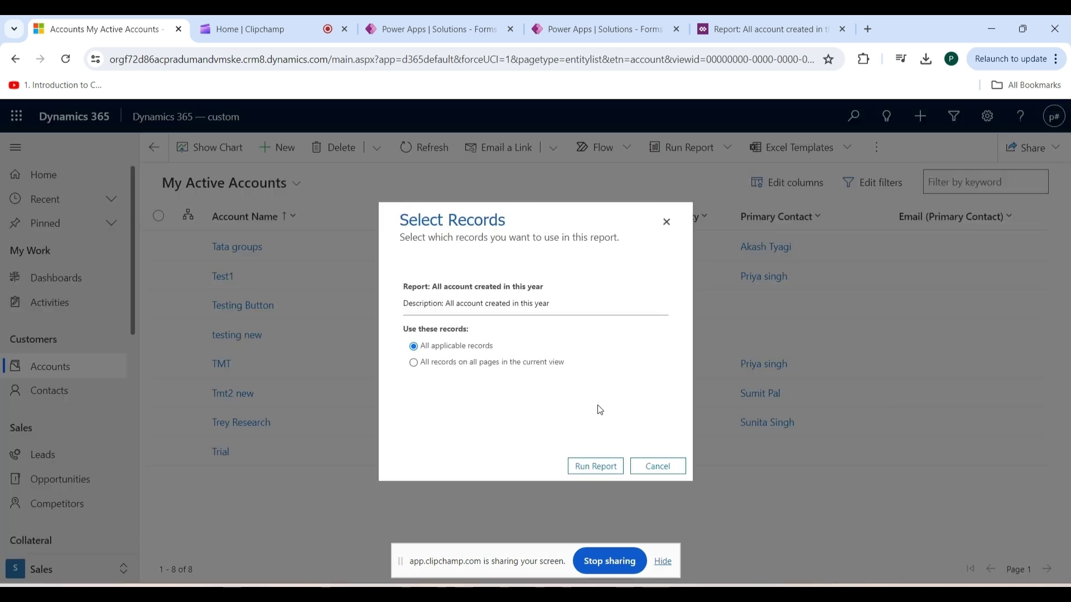
pyautogui.click(596, 466)
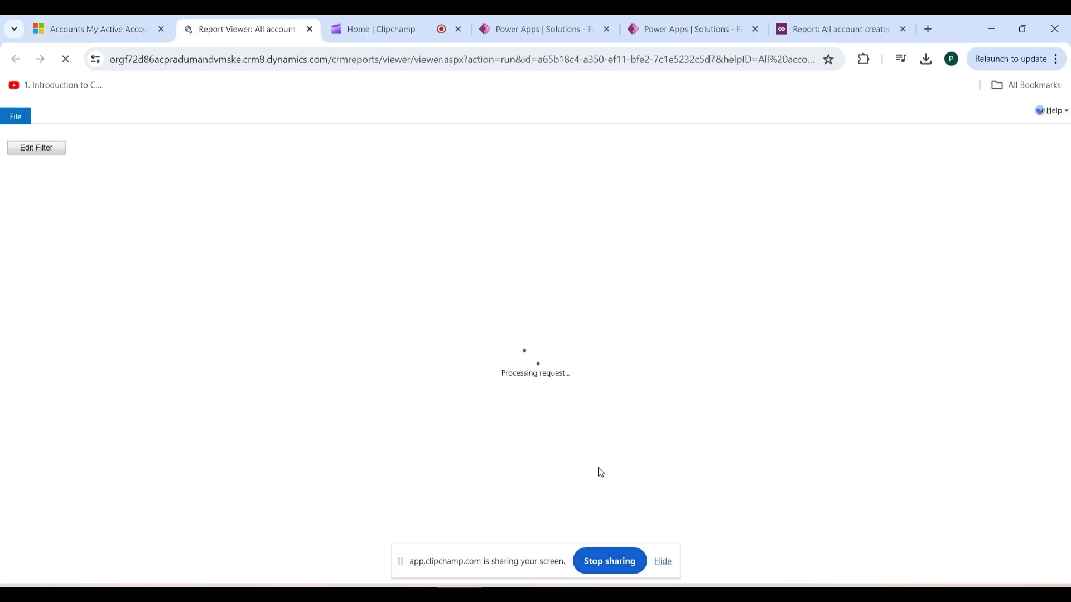